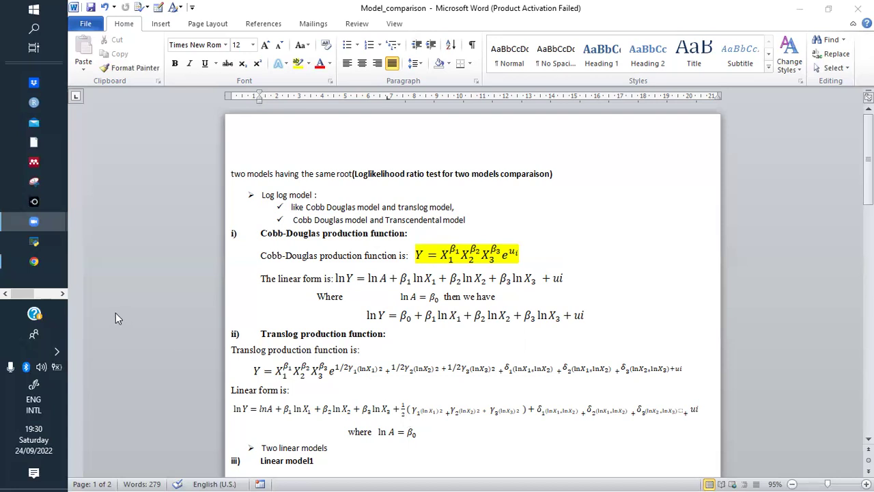
Switch to the model_comparison workbook in Excel and review the raw, log, interaction and squared-term columns on the Cobb_Trans sheet
left_click(62, 293)
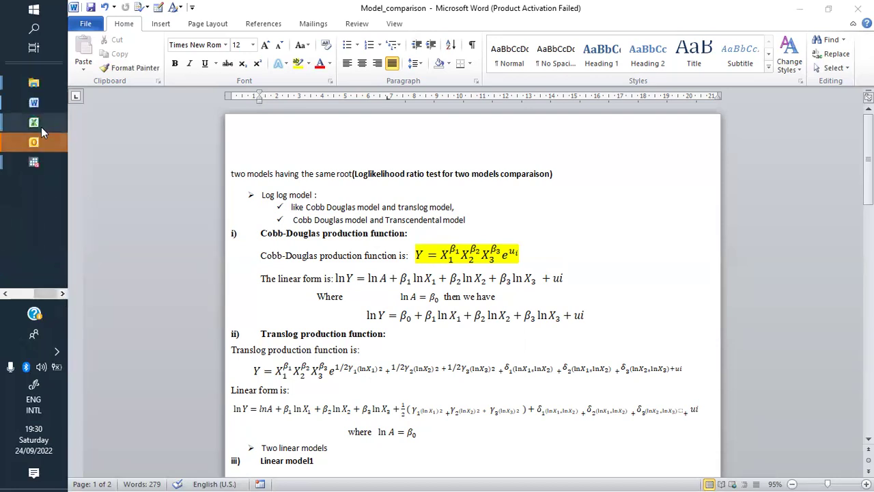
mouse_move(41, 125)
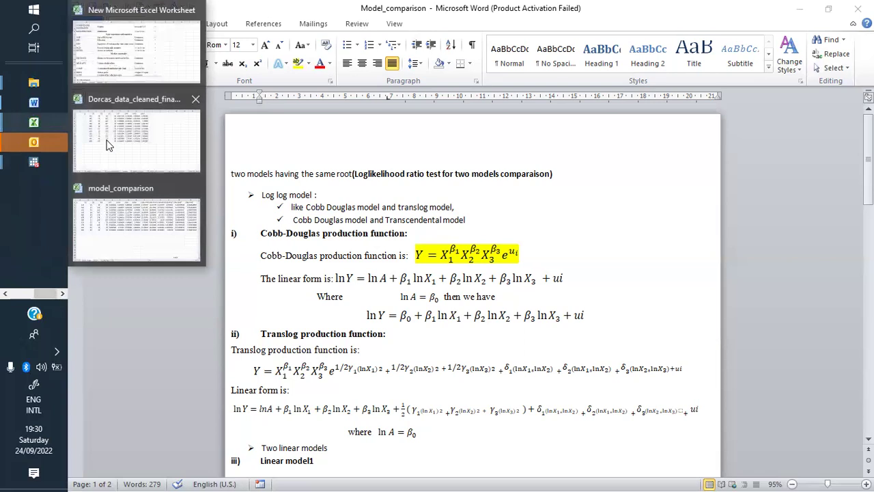
left_click(151, 229)
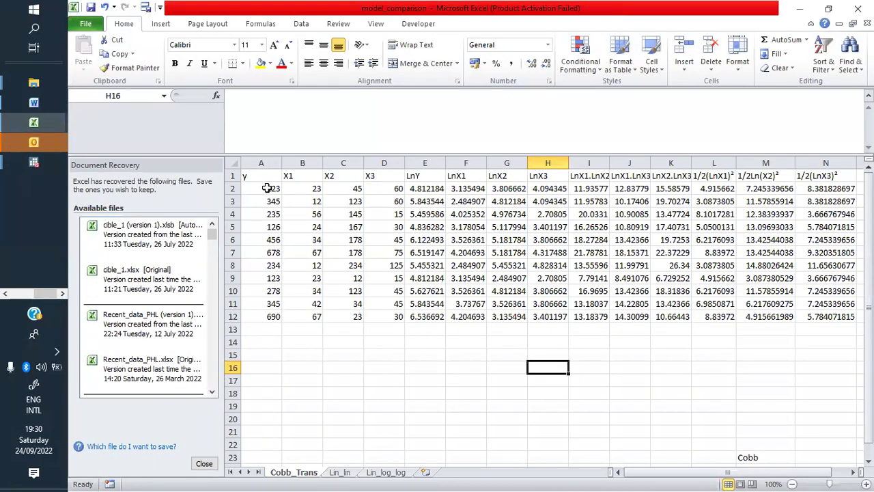
left_click(249, 175)
left_click_drag(249, 175, 379, 313)
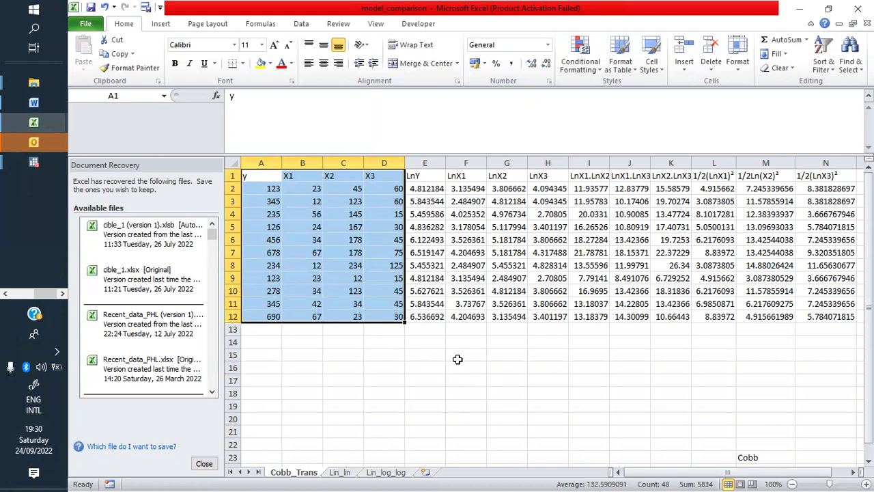
left_click(424, 188)
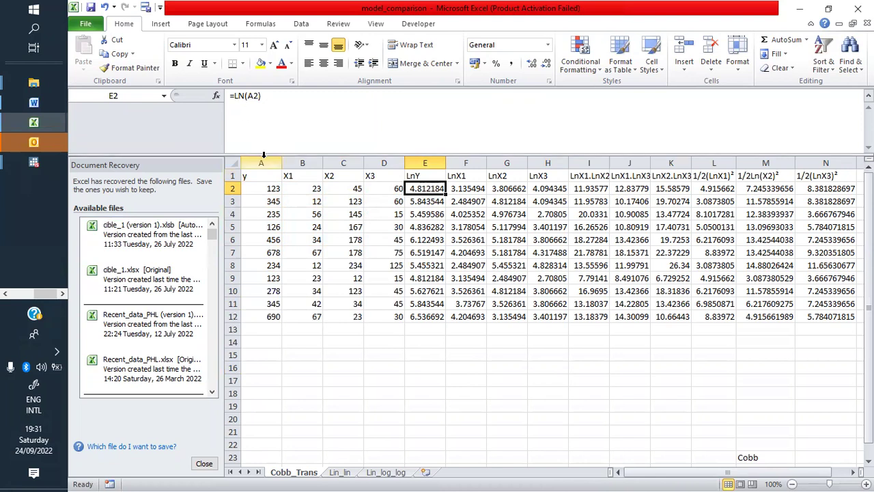
left_click(264, 189)
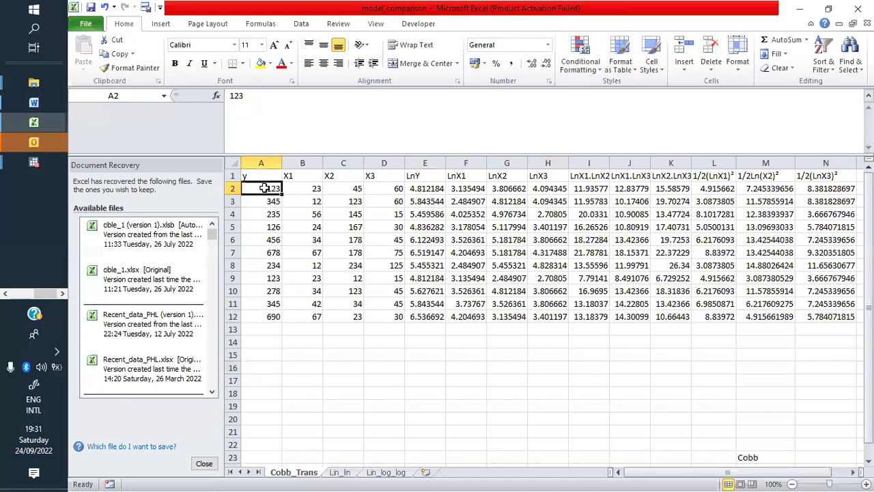
left_click(427, 203)
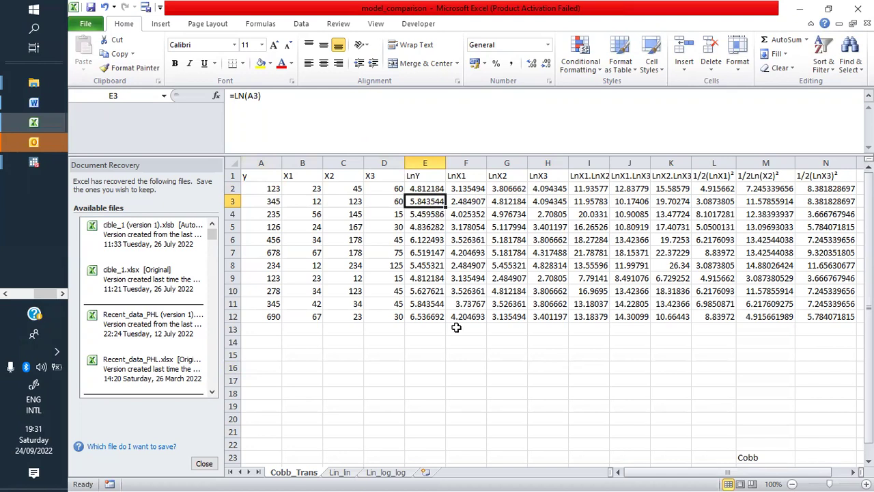
left_click_drag(413, 177, 550, 316)
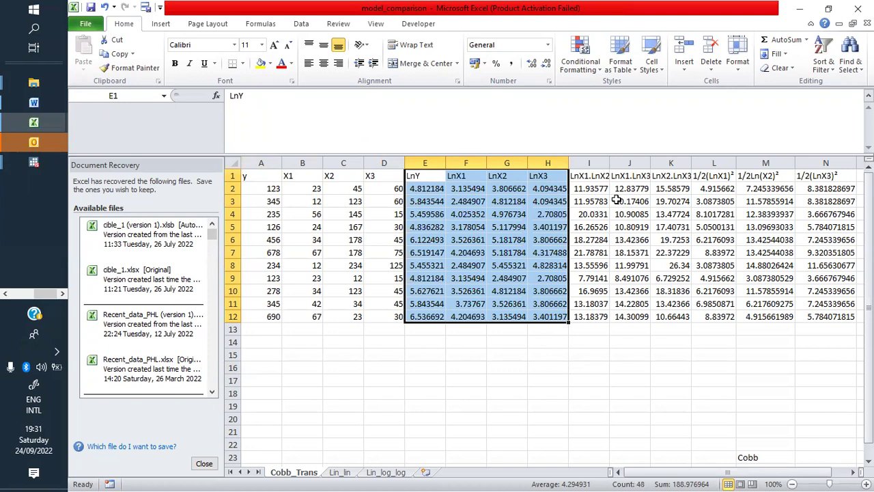
left_click_drag(575, 177, 842, 312)
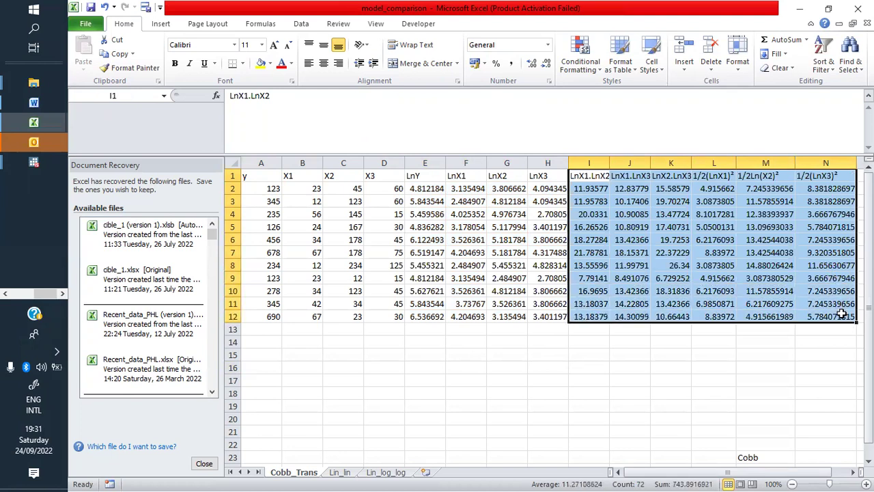
left_click(625, 407)
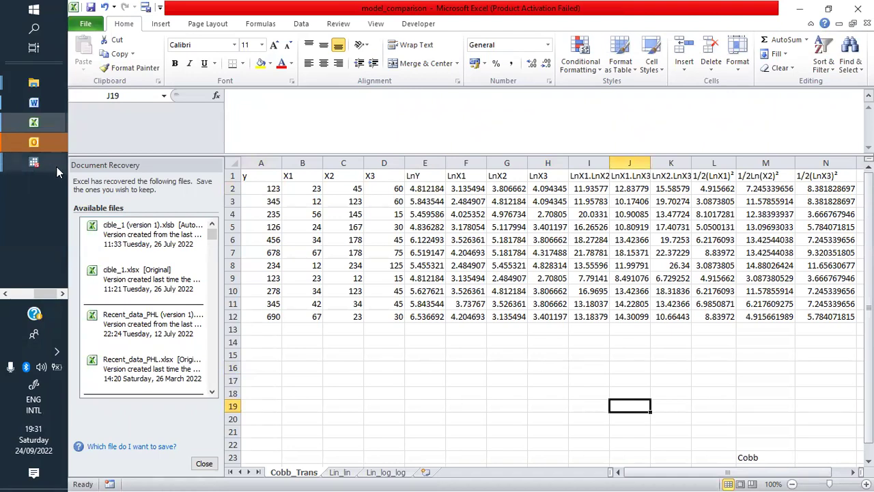
Switch to Stata and choose model_comparison.xlsx from the Models_comparaison folder as the Excel file for import
mouse_move(56, 168)
left_click(140, 147)
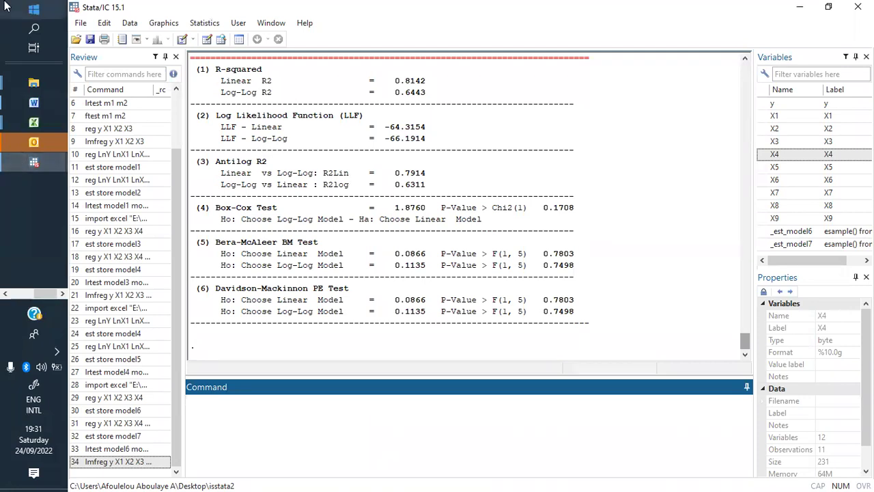
left_click(80, 26)
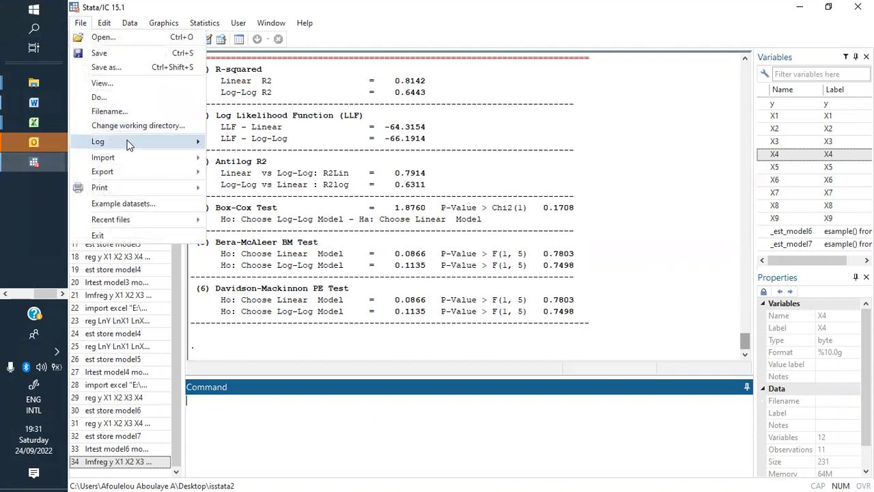
mouse_move(134, 157)
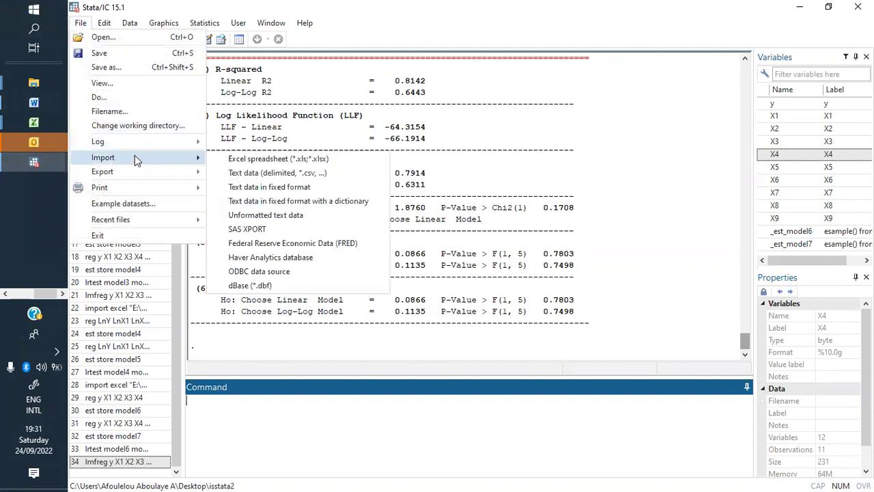
left_click(276, 162)
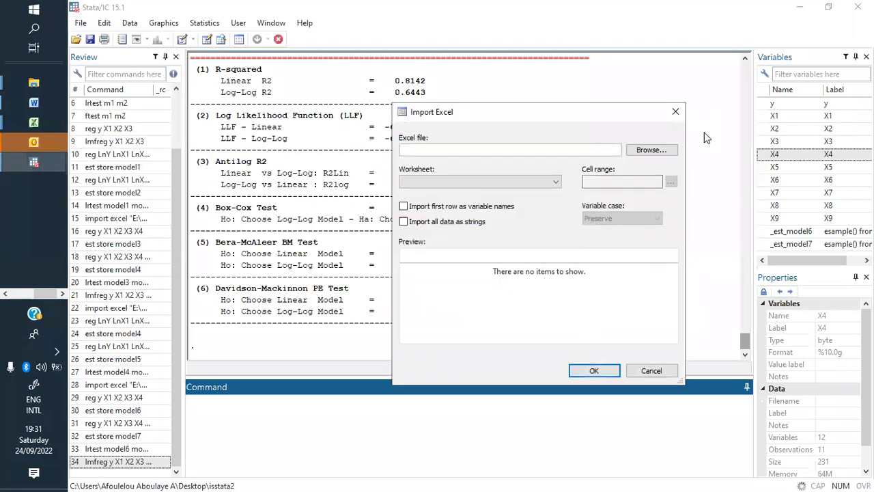
left_click(653, 153)
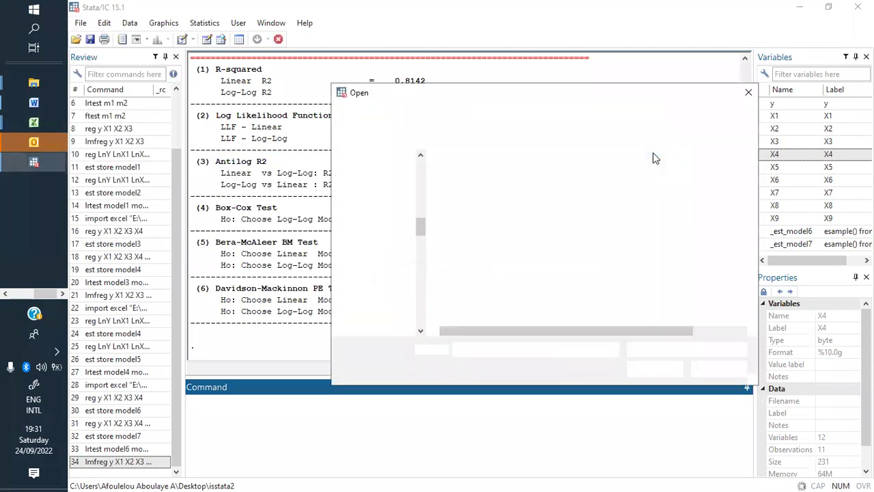
left_click(509, 176)
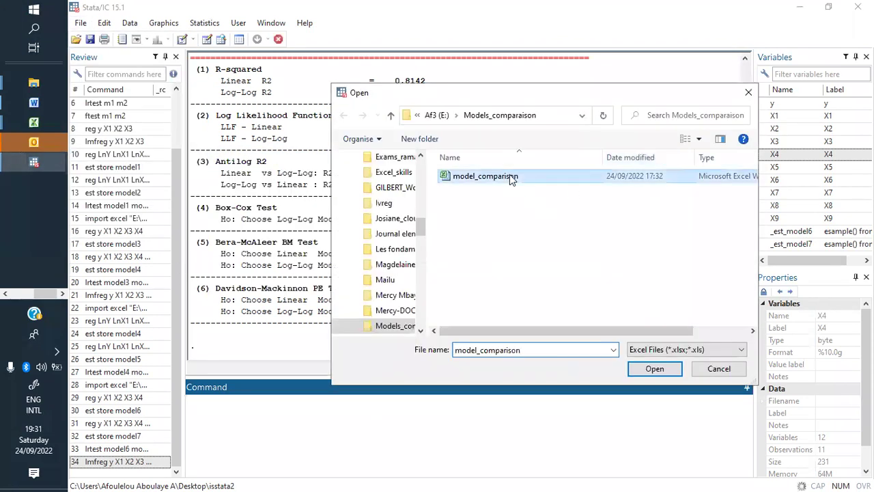
left_click(689, 352)
left_click(672, 359)
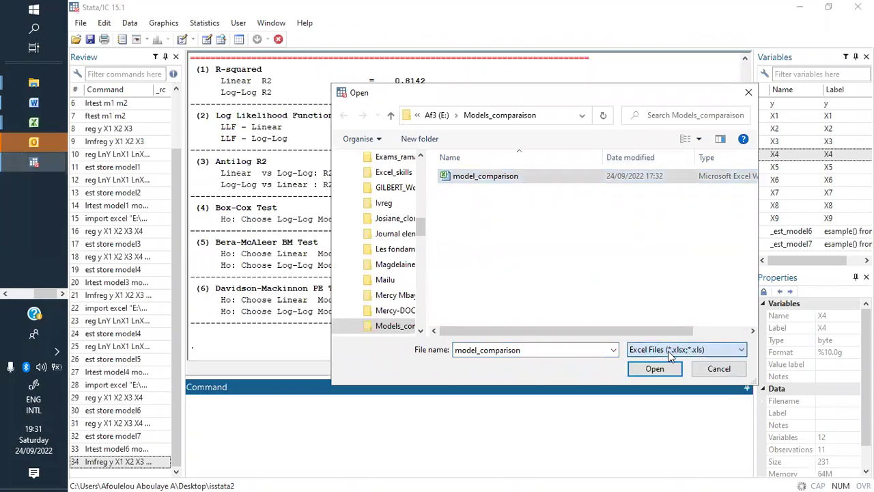
left_click(661, 368)
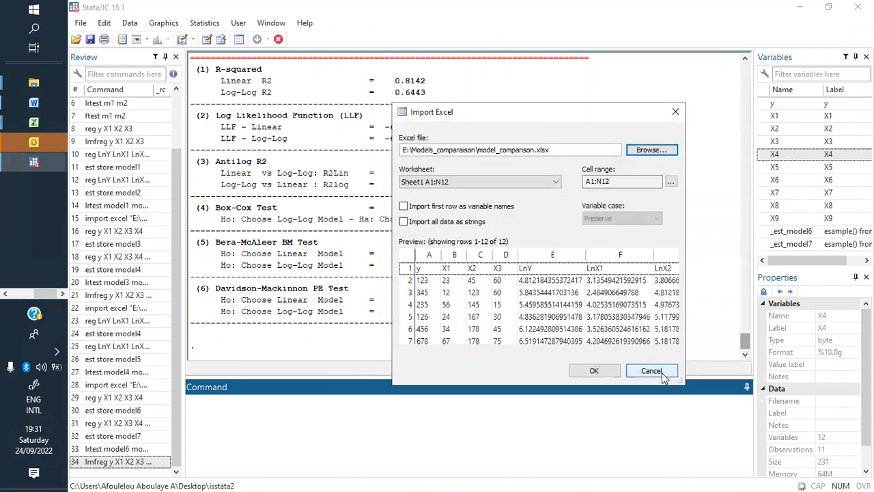
Import Sheet1 A1:N12 with the first row as variable names, replacing the data in memory
left_click(403, 206)
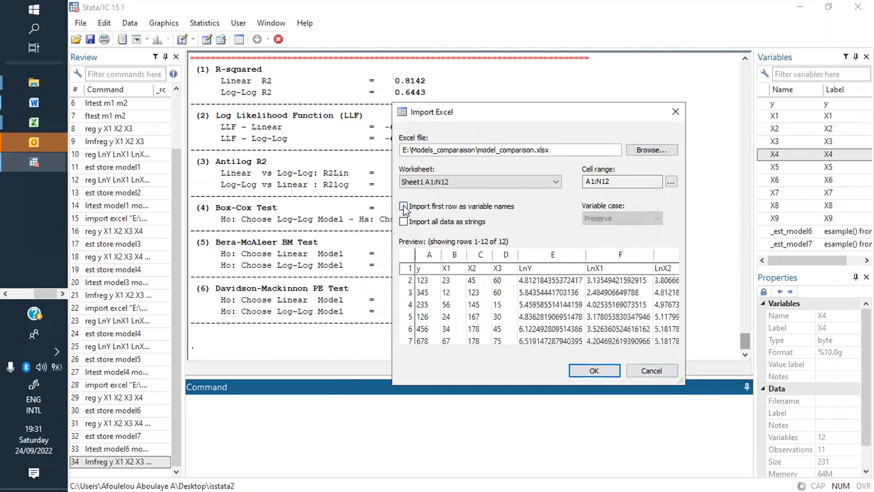
left_click(576, 371)
left_click(580, 260)
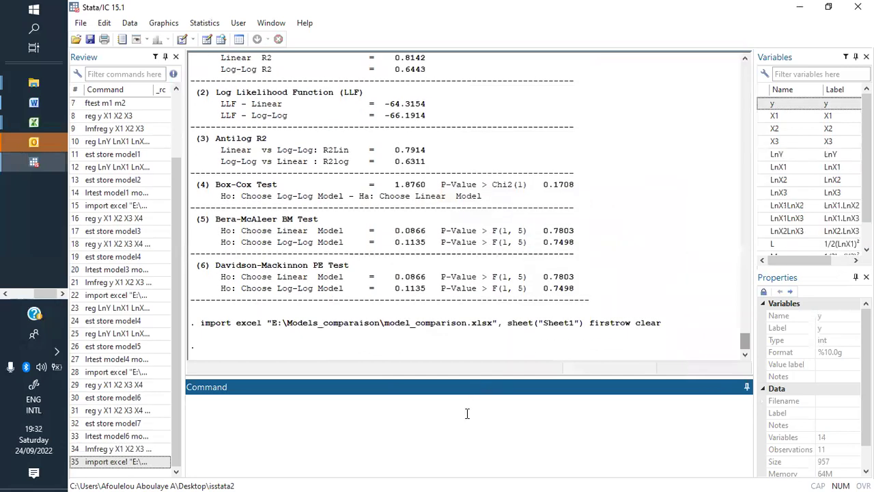
Check the imported dataset in the Data Editor and return to the main Stata window
key("ctrl+8")
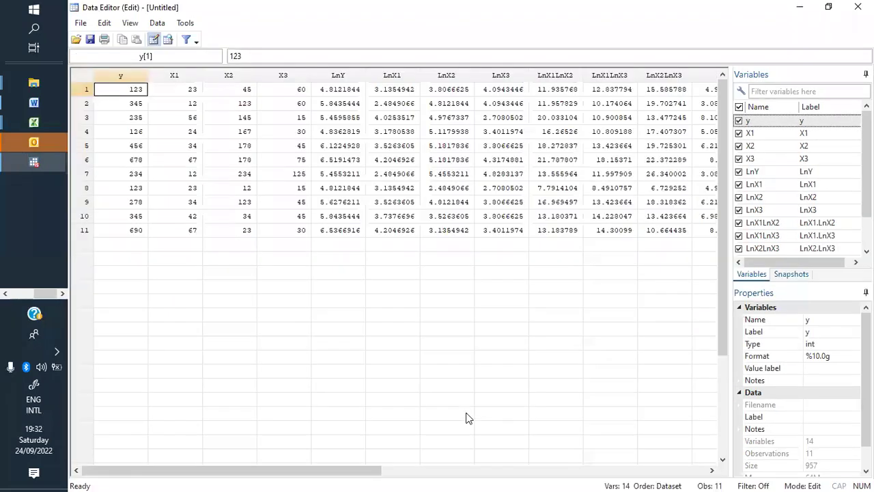
left_click_drag(367, 476, 281, 474)
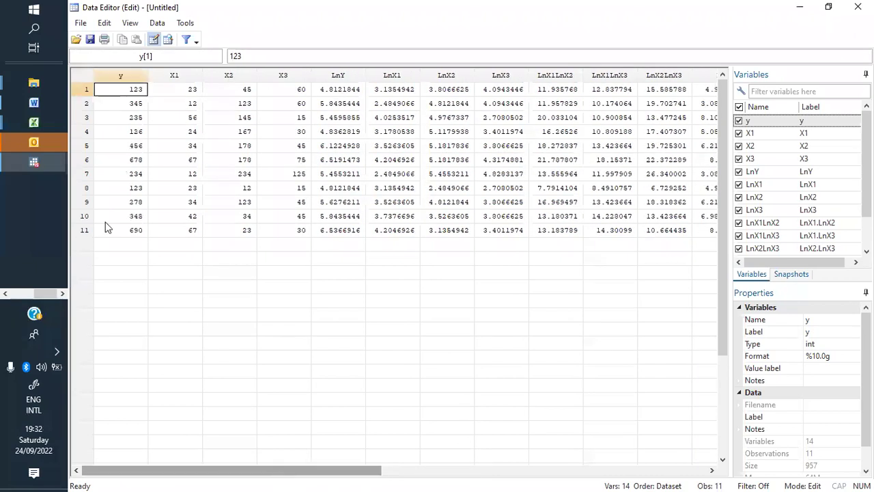
mouse_move(52, 160)
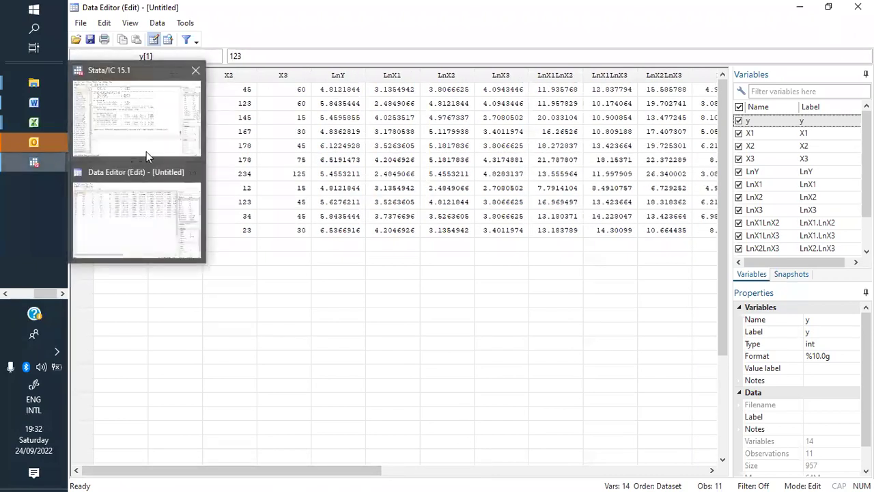
left_click(147, 151)
Regress LnY on LnX1, LnX2 and LnX3, and store the estimates as model8
type("reg LnY")
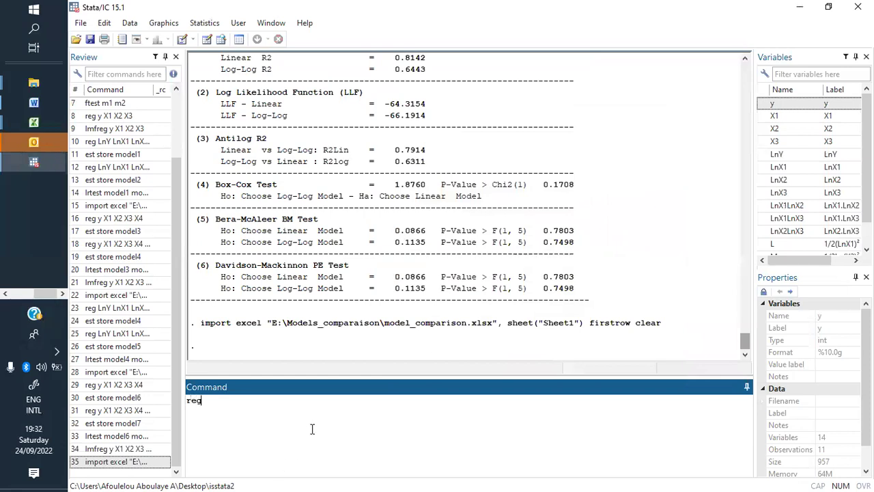
left_click(763, 156)
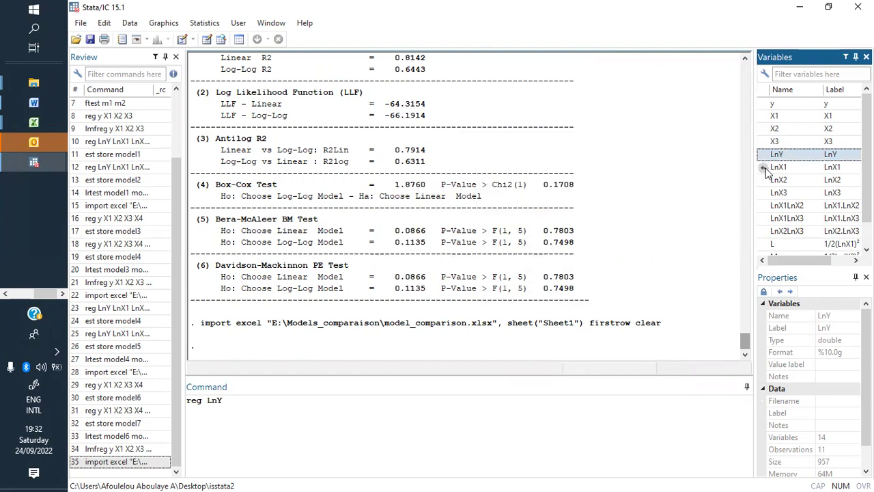
left_click(764, 168)
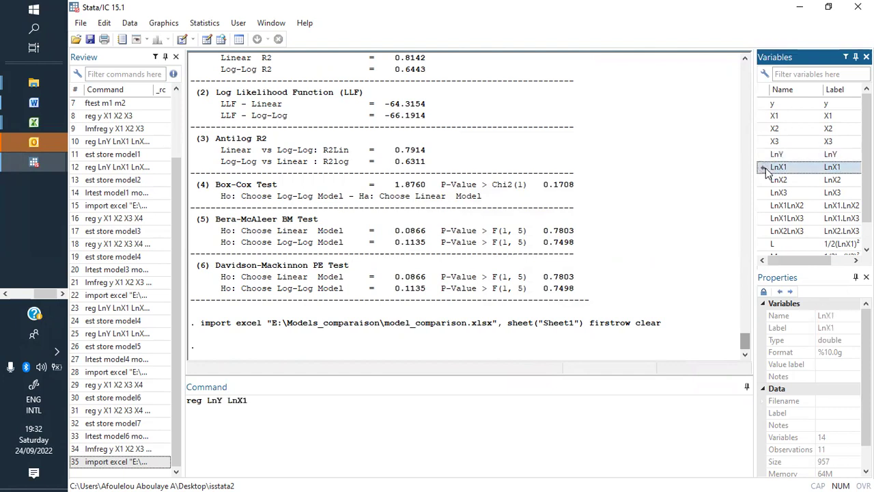
left_click(763, 181)
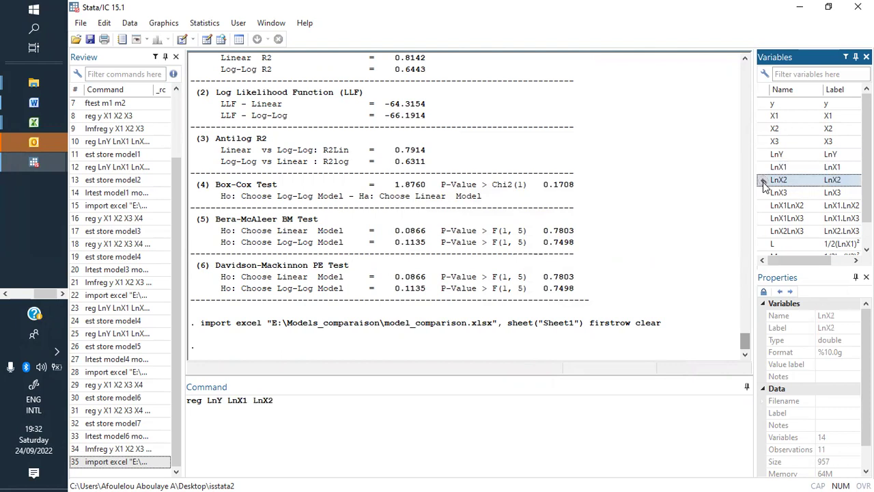
left_click(763, 195)
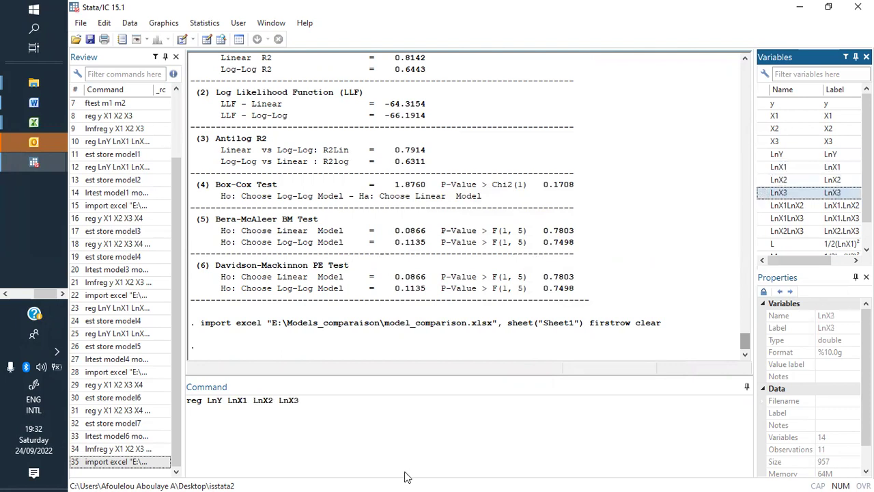
left_click(432, 426)
key("Return")
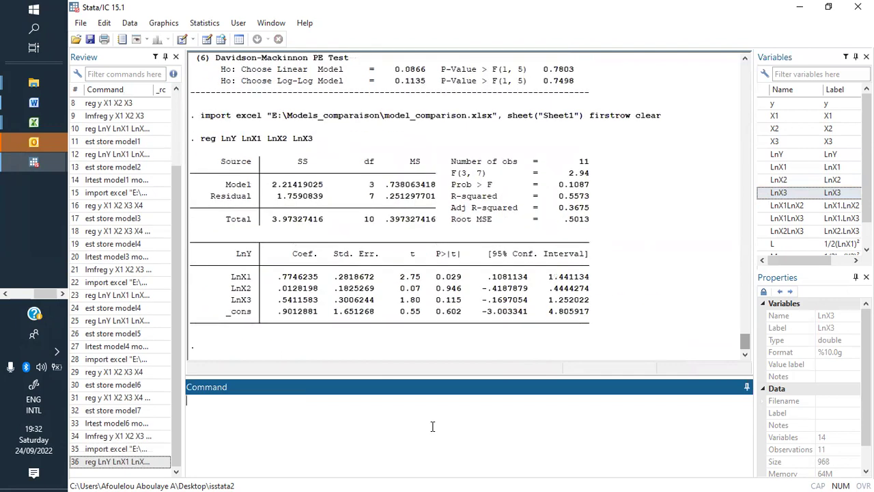
type("est store model8")
key("Return")
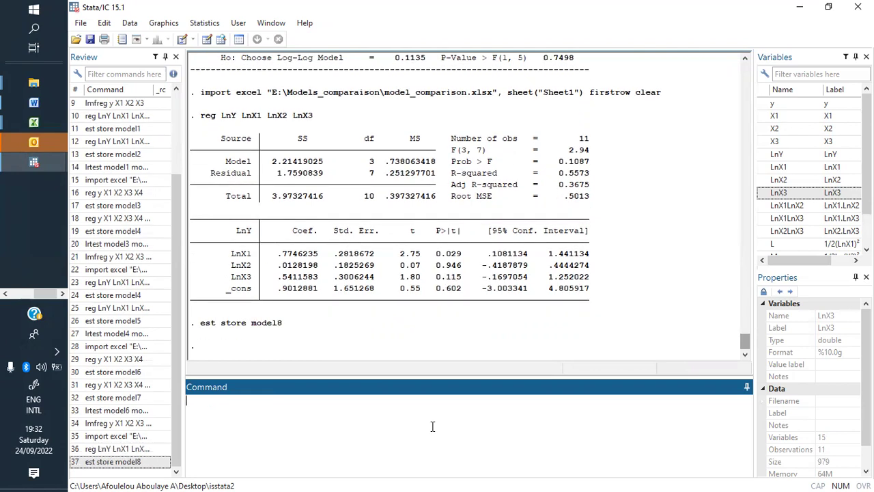
Regress LnY on LnX1, LnX2, LnX3, LnX1LnX2, LnX1LnX3, LnX2LnX3, L, M and N
type("reg")
left_click(764, 155)
left_click(764, 167)
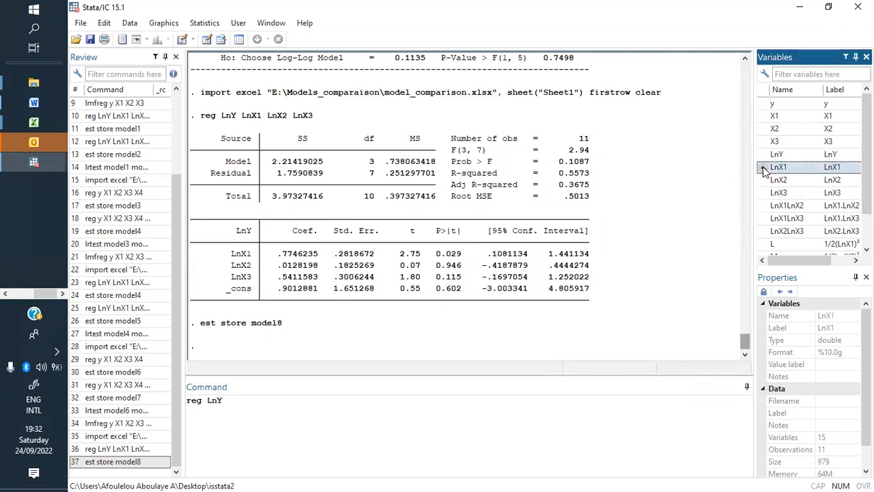
left_click(764, 180)
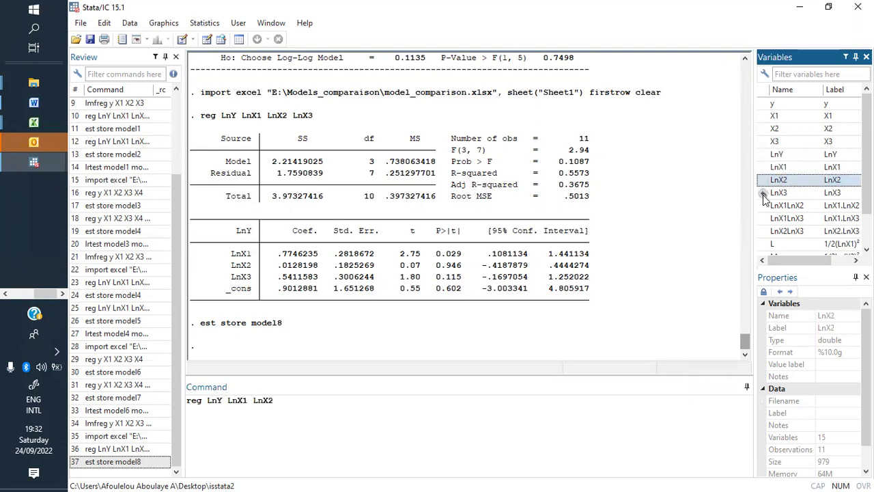
left_click(764, 194)
left_click(764, 206)
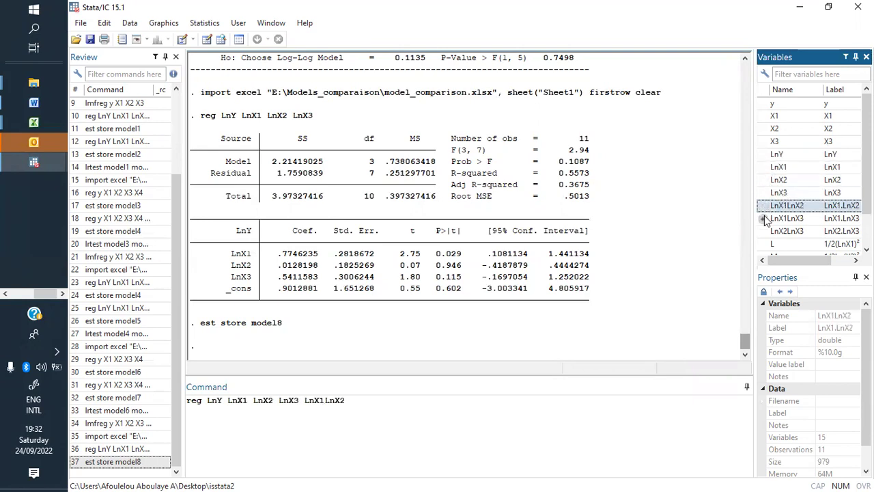
left_click(765, 218)
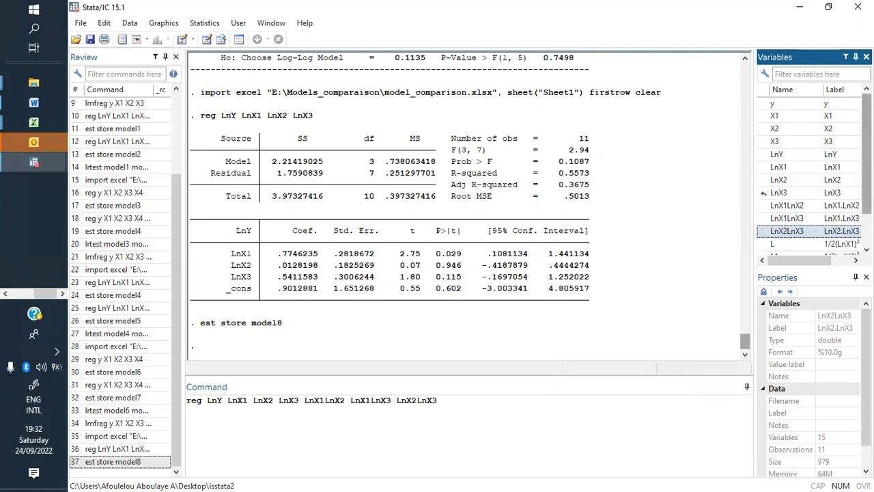
scroll(766, 232, "down", 1)
left_click(765, 206)
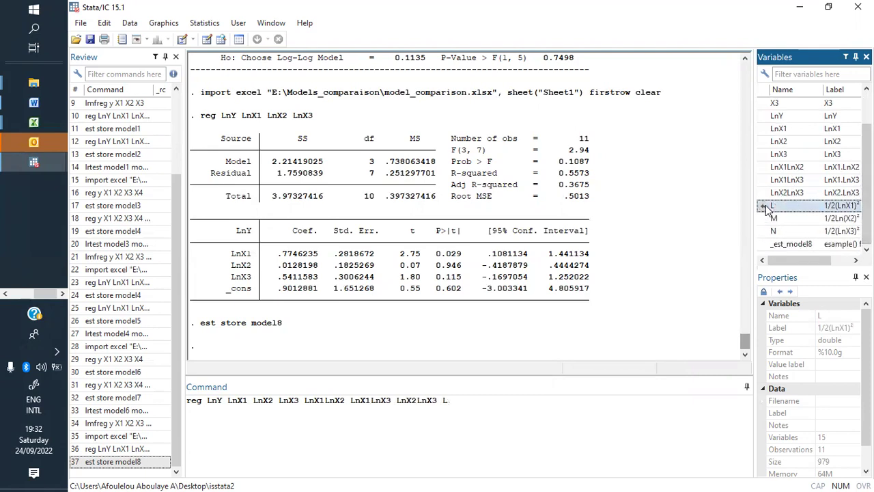
left_click(765, 219)
left_click(764, 233)
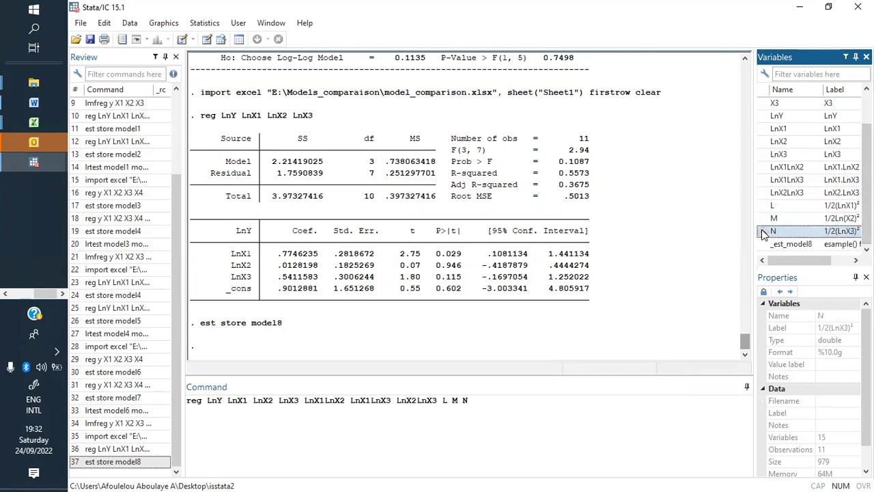
left_click(600, 403)
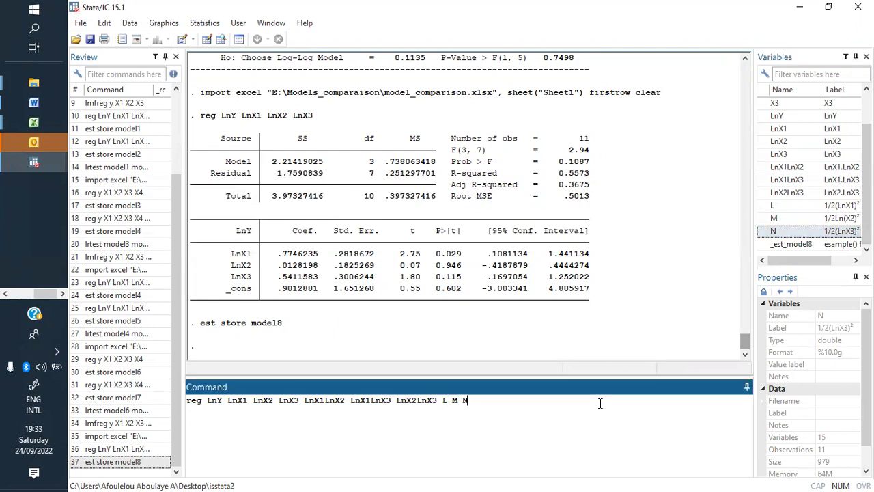
key("Return")
Store the translog regression estimates as model9 and run a likelihood-ratio test of model8 against model9
type("est store ")
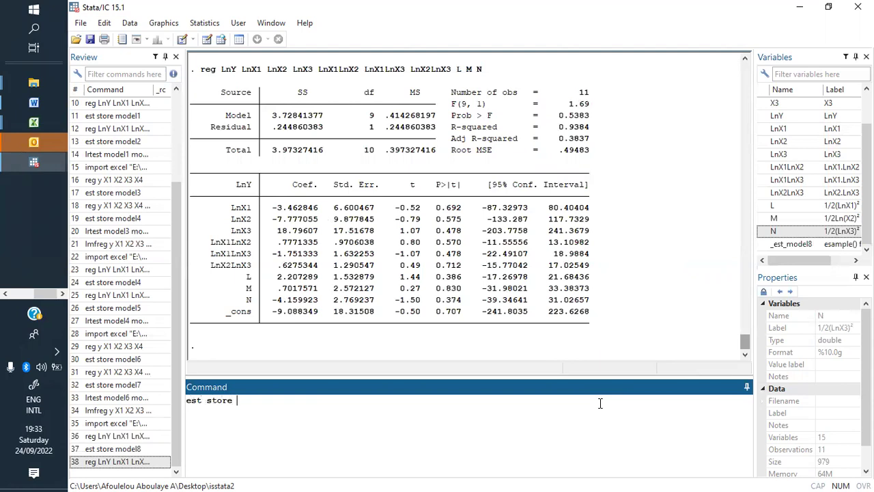
type("model9")
key("Return")
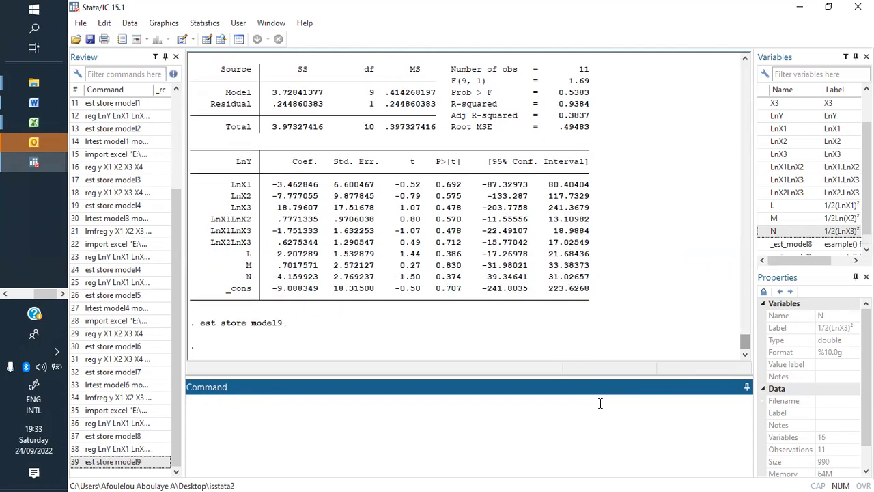
type("lrtest model8 model9")
key("Return")
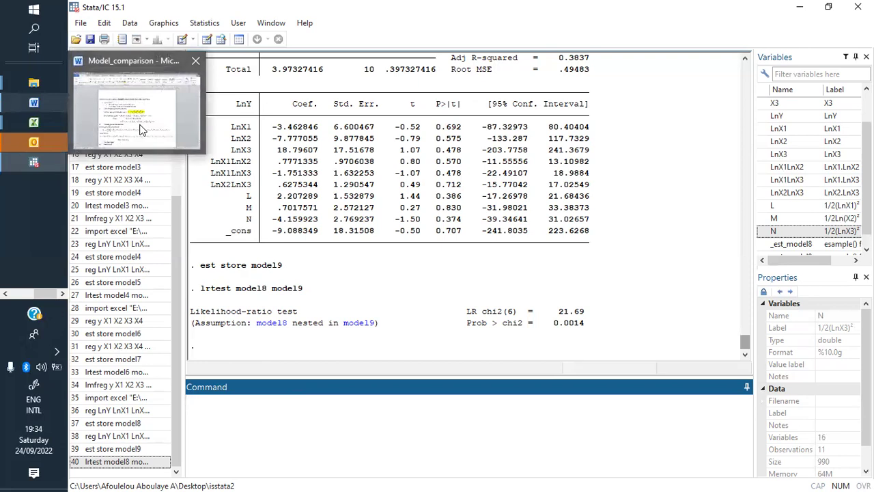
Switch to the Model_comparison document in Word, review the equations of the two linear models, and return to the main Stata window
left_click(61, 107)
scroll(450, 267, "down", 6)
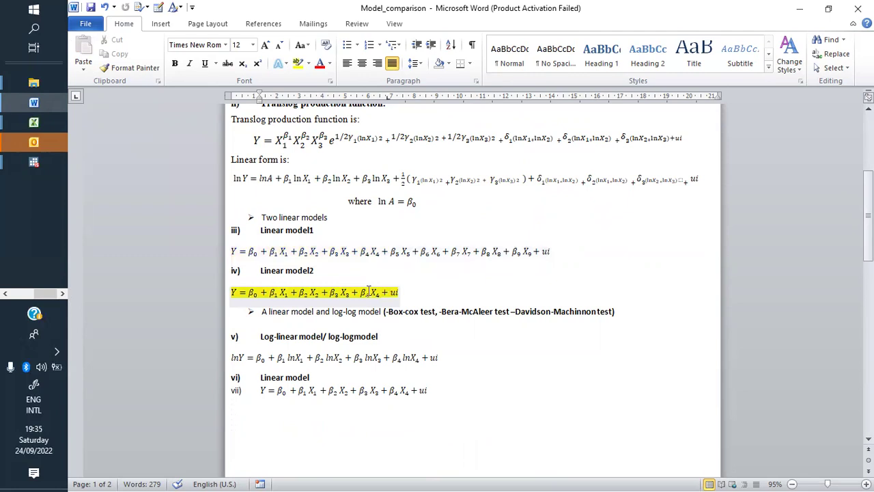
mouse_move(33, 162)
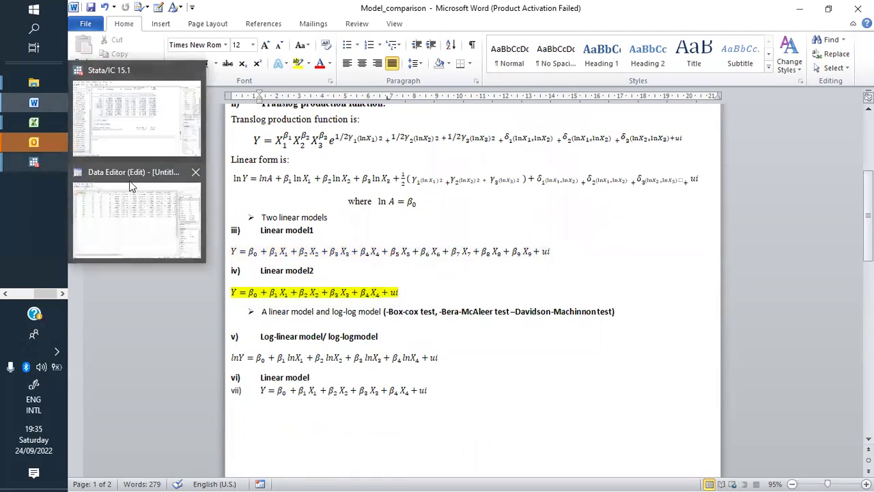
left_click(140, 137)
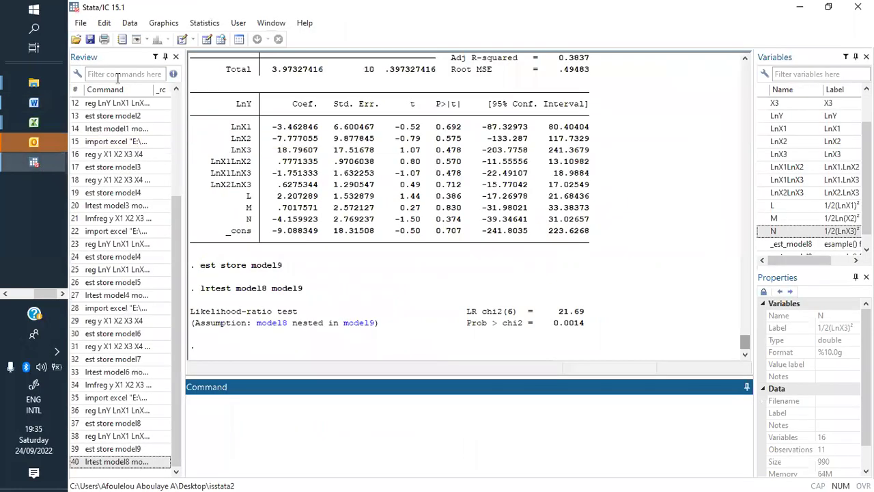
Start an Excel spreadsheet import and choose model_comparison.xlsx from the Models_comparaison folder
left_click(82, 27)
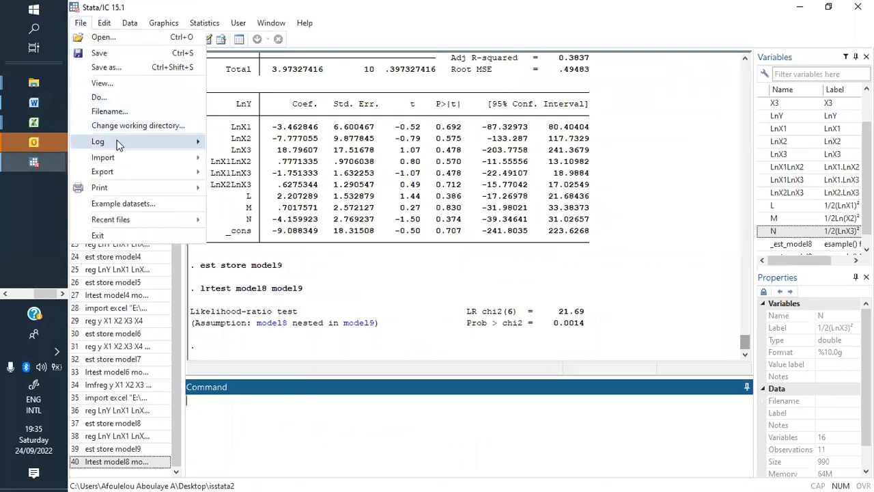
mouse_move(123, 159)
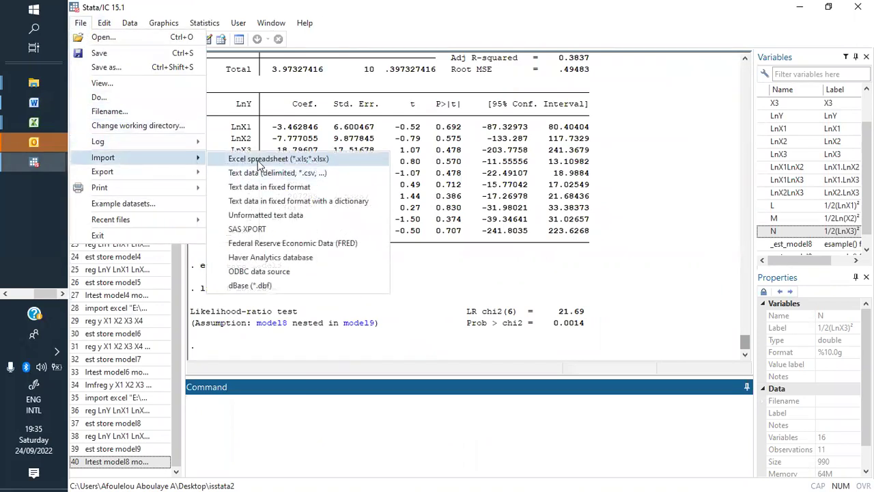
left_click(257, 158)
left_click(660, 150)
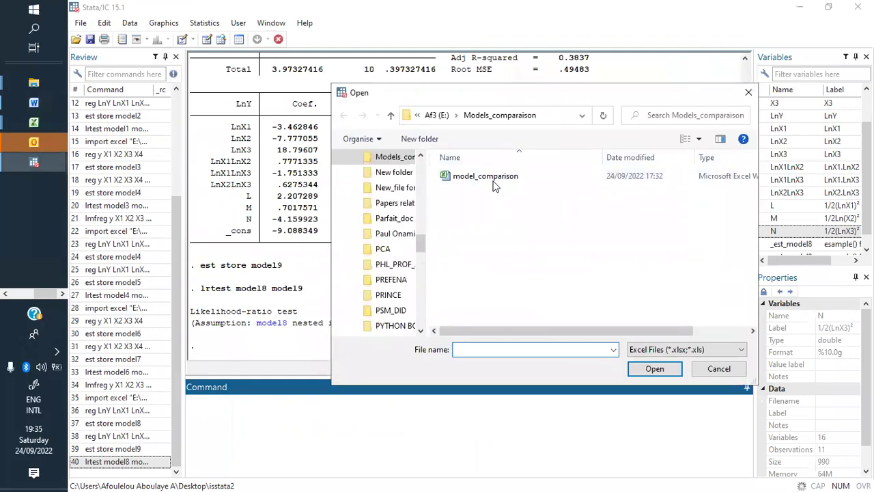
left_click(493, 178)
left_click(653, 370)
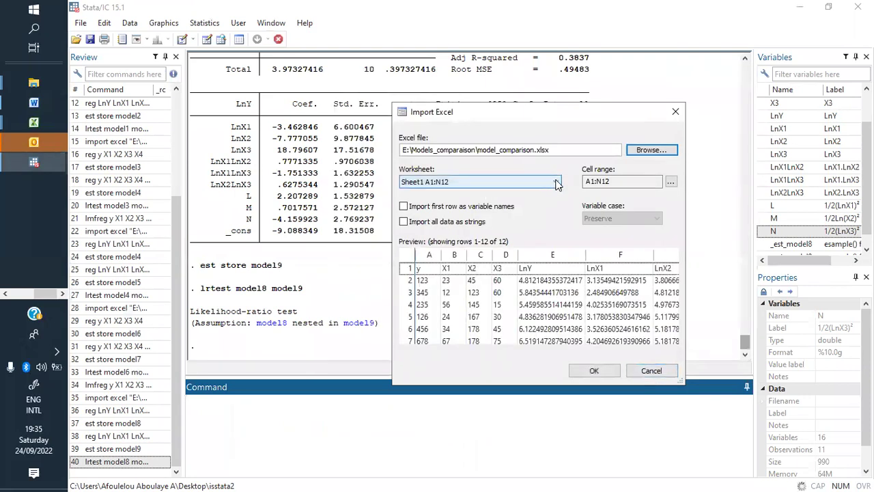
Import Sheet2 A1:J12 with the first row as variable names, replacing the data in memory
left_click(478, 181)
left_click(464, 203)
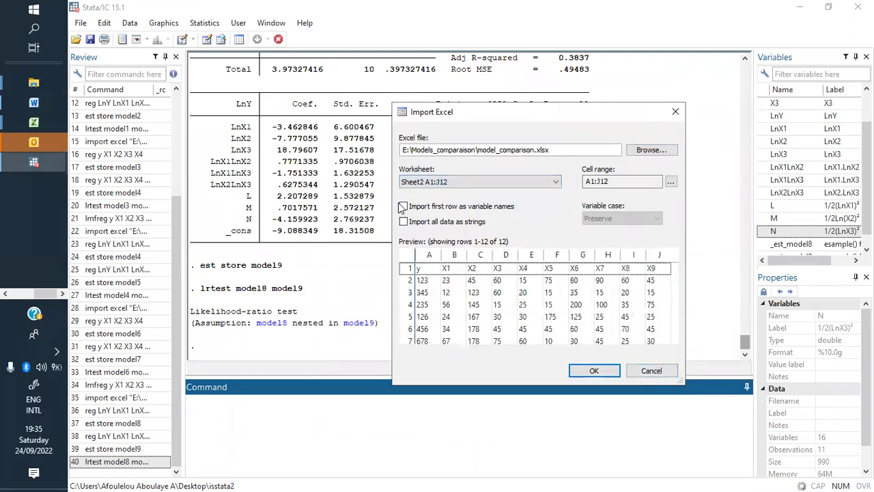
left_click(404, 207)
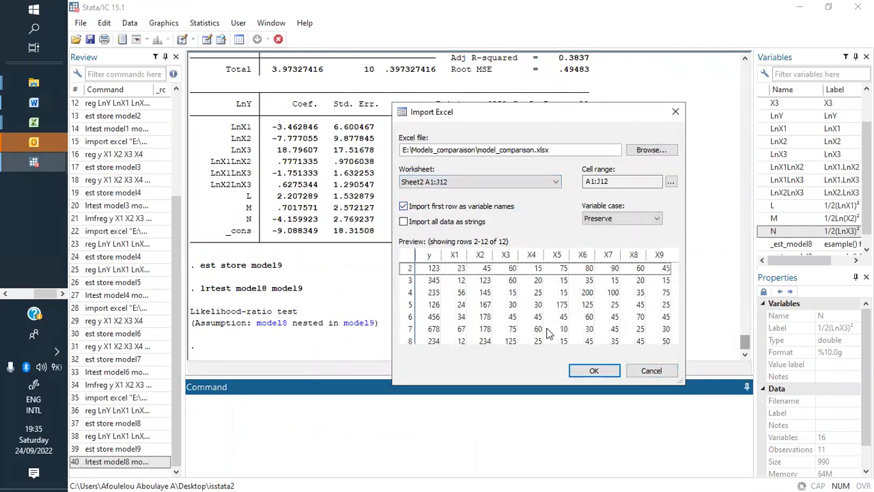
left_click(593, 373)
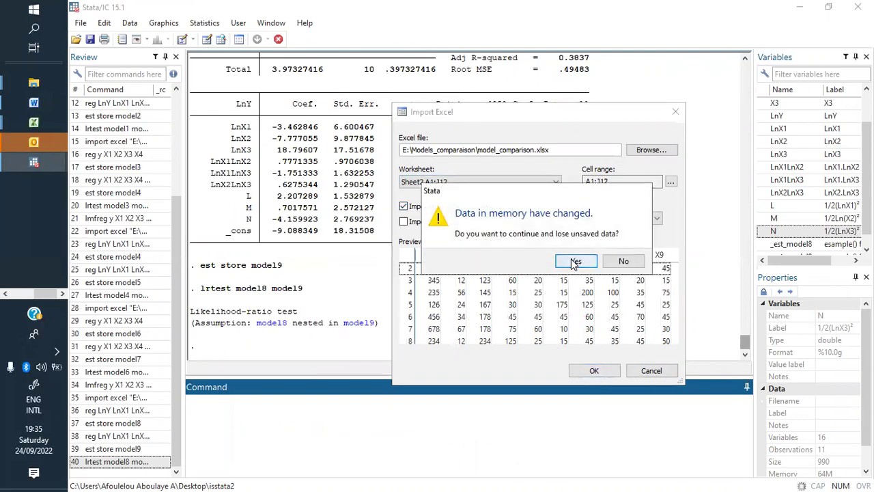
left_click(574, 265)
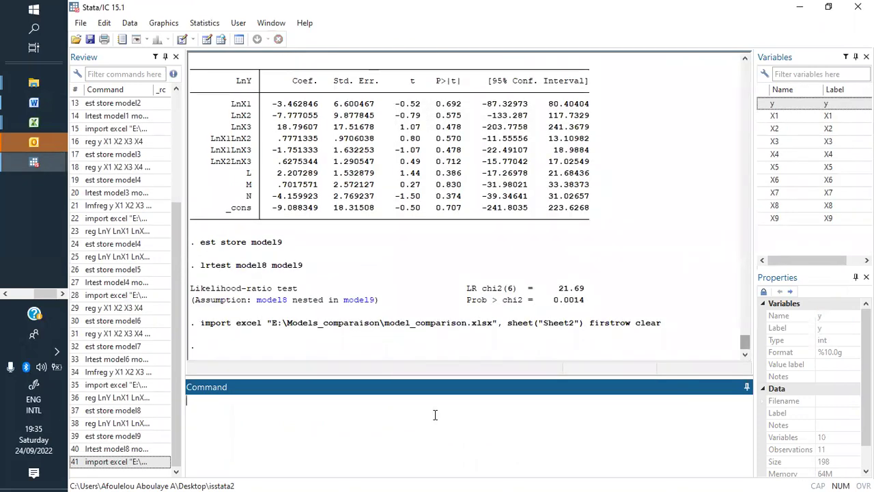
Check the imported Sheet2 data in the Data Editor and return to the main Stata window
key("ctrl+8")
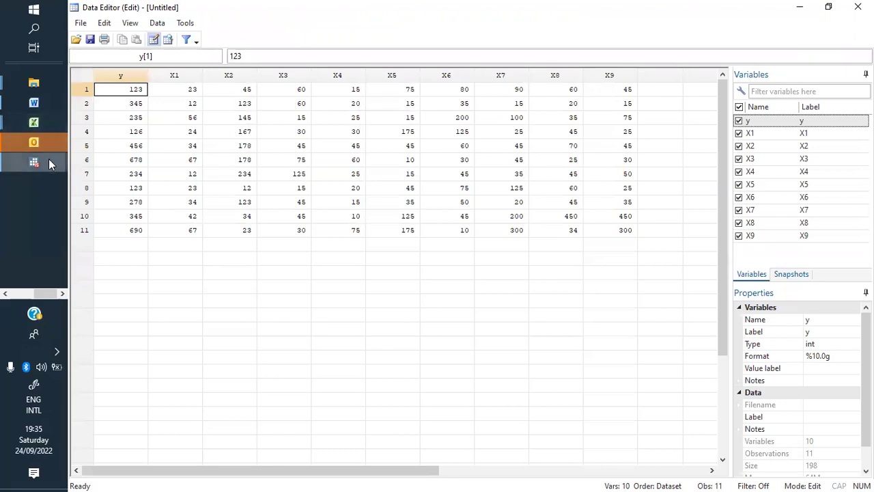
mouse_move(41, 163)
left_click(127, 146)
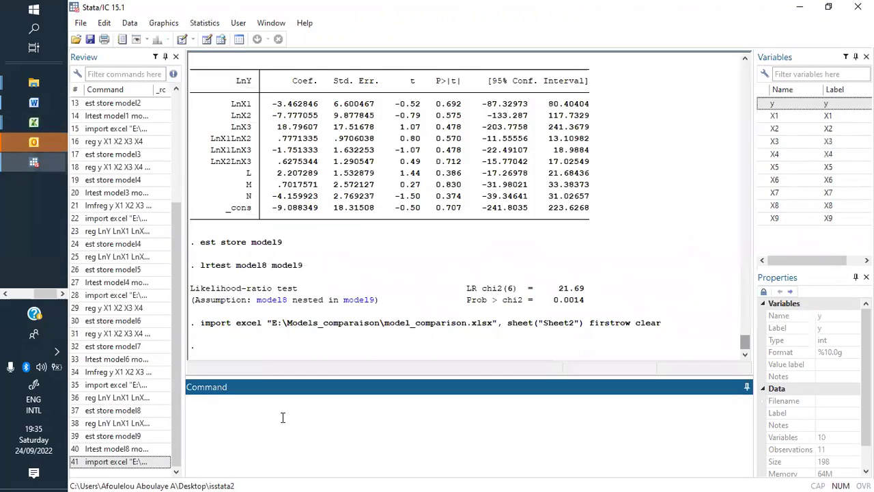
Regress y on X1, X2, X3 and X4
type("reg y")
double_click(769, 103)
double_click(764, 116)
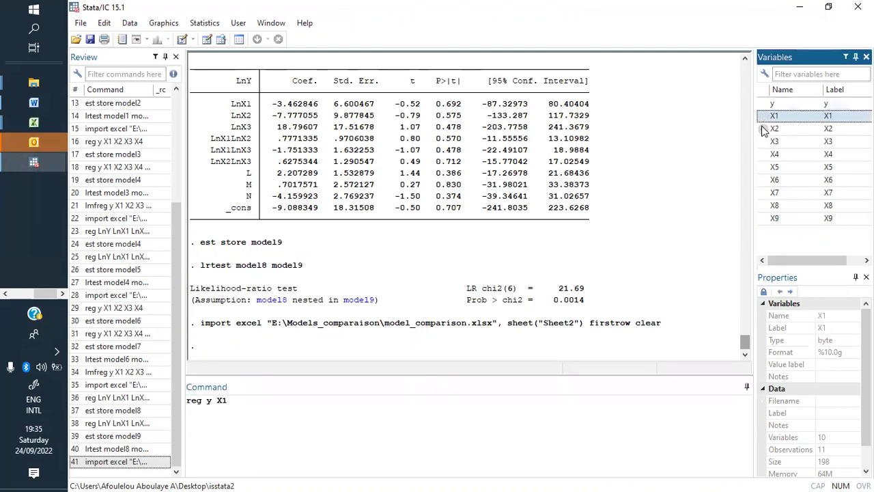
double_click(763, 128)
double_click(764, 142)
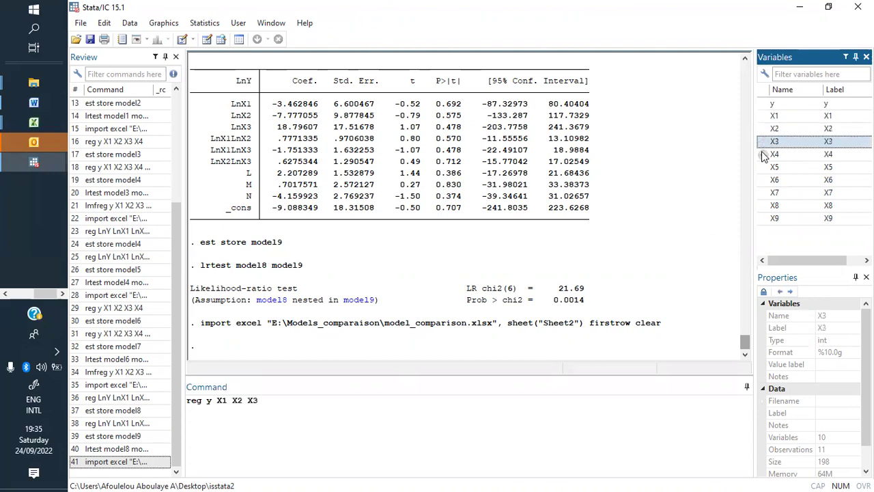
double_click(763, 154)
left_click(501, 421)
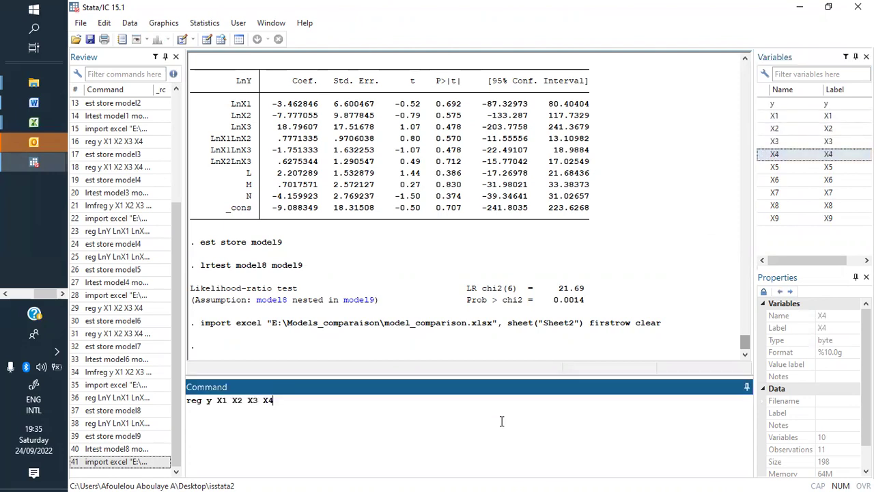
key("Return")
Store the estimates of the four-variable regression as modela
type("est s")
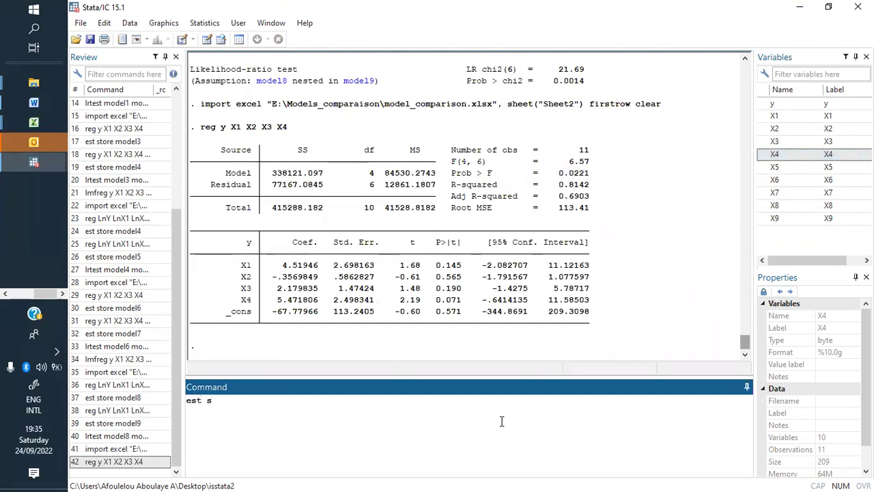
type("tore moel")
key("BackSpace")
key("BackSpace")
type("dela")
key("Return")
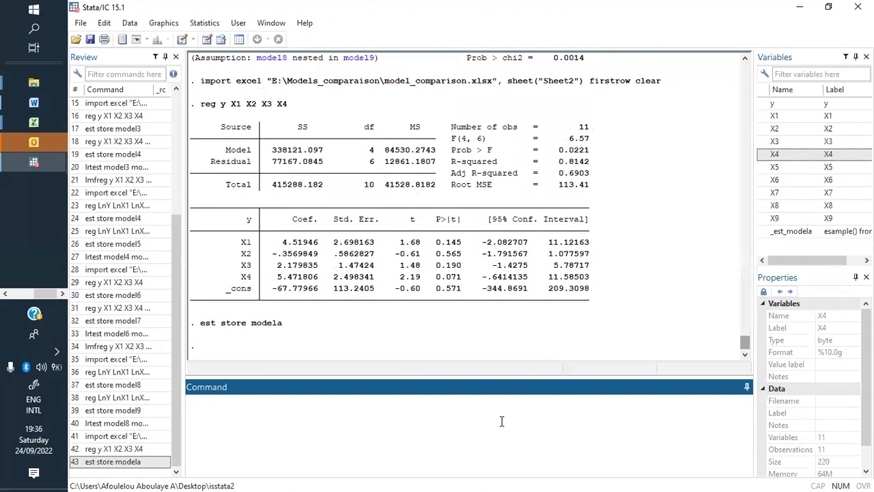
Regress y on X1 through X9, building on the earlier X1 to X4 regression command, and store the estimates as modelb
type("reg")
double_click(766, 104)
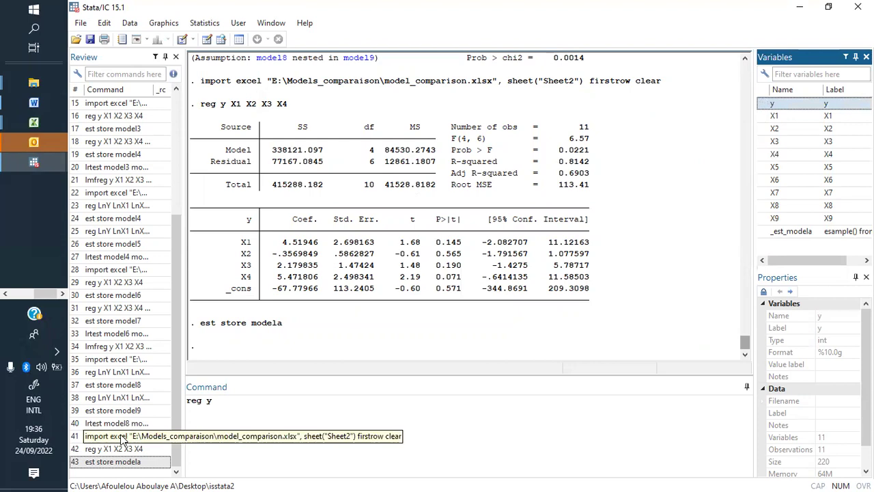
left_click(145, 448)
left_click(310, 401)
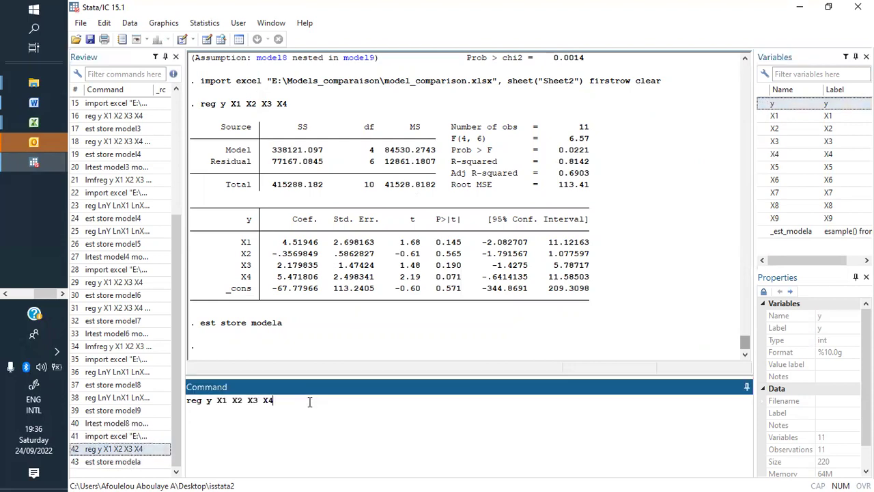
double_click(766, 167)
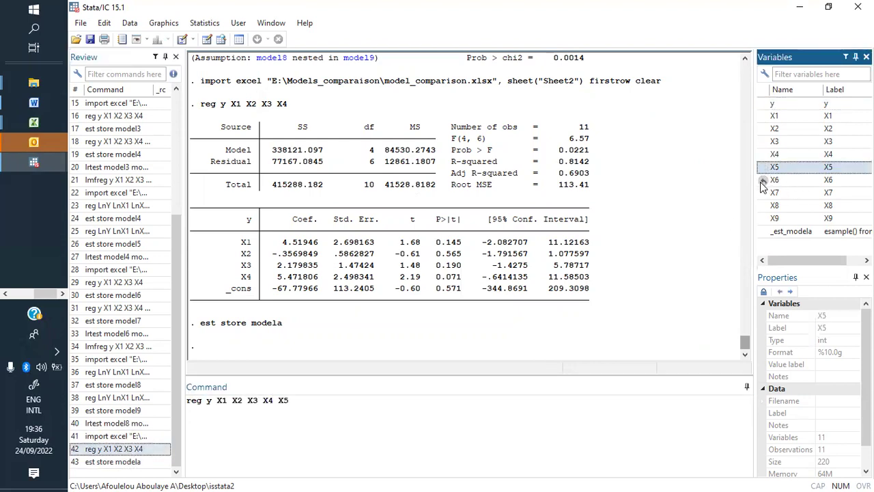
double_click(765, 181)
left_click(764, 194)
left_click(763, 205)
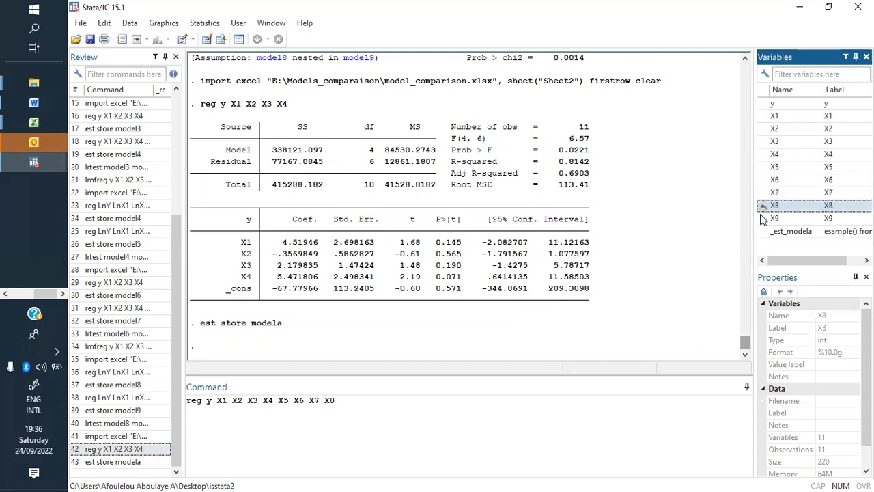
left_click(764, 218)
left_click(491, 421)
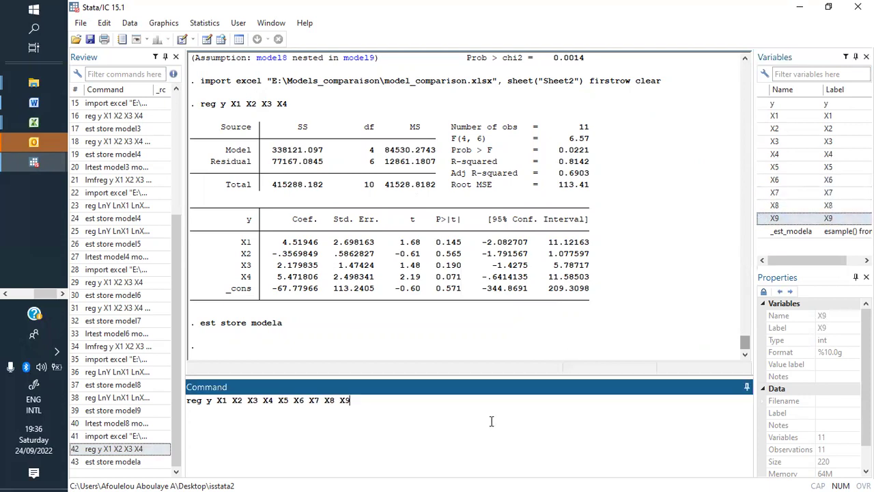
key("Return")
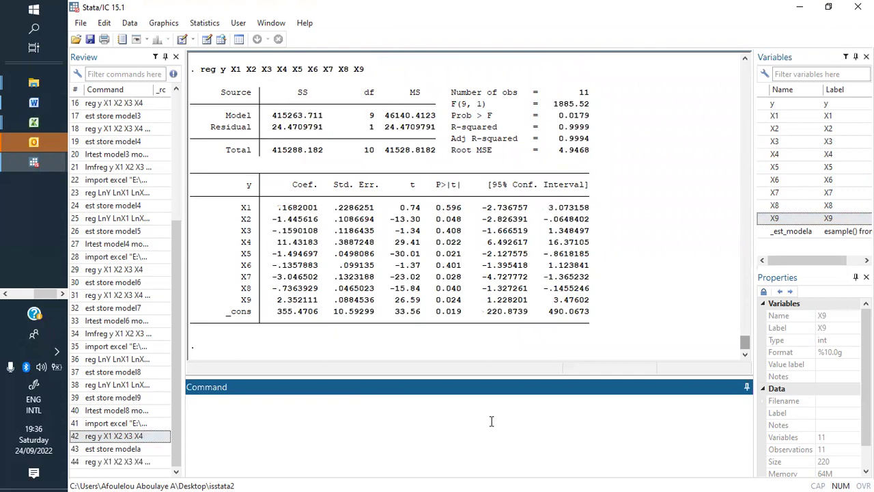
type("est store modelb")
key("Return")
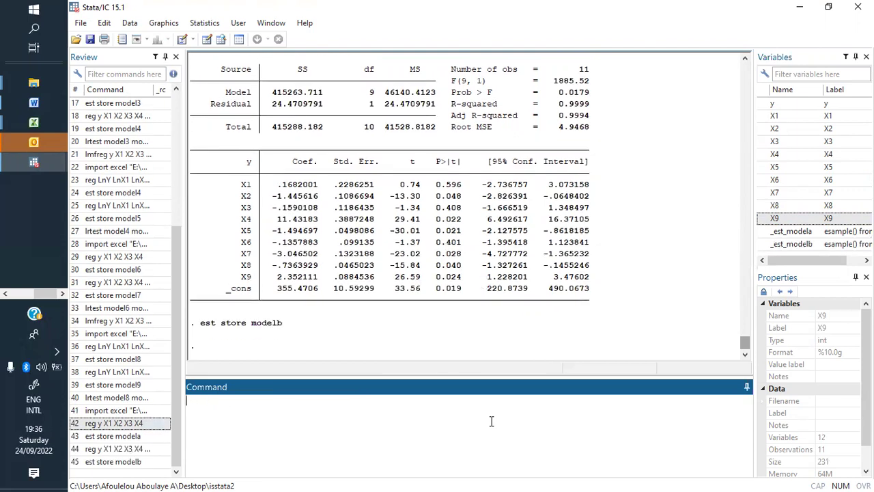
Run a likelihood-ratio test comparing modela with modelb
type("lrtest modela modelb")
key("Return")
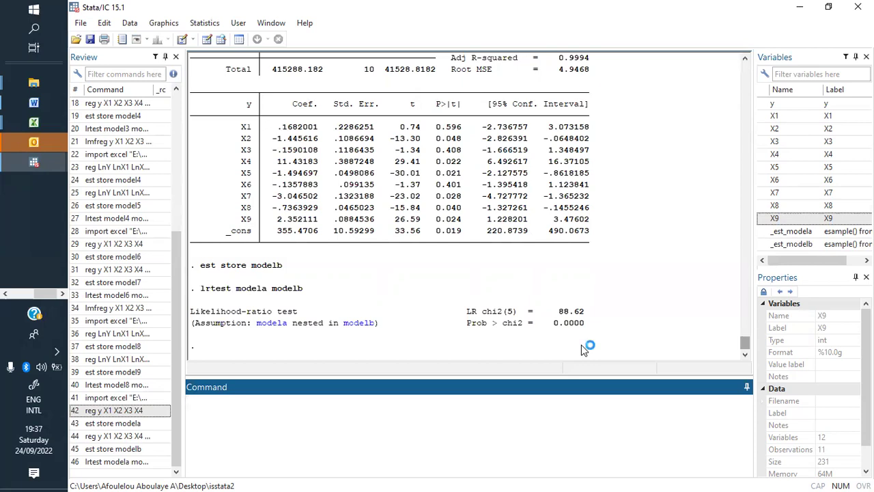
left_click(57, 352)
left_click(296, 422)
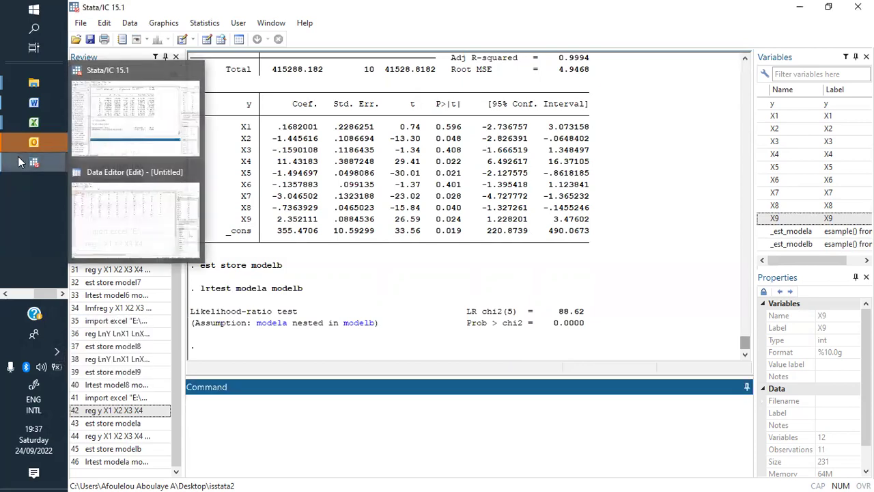
Review the linear and log-log model equations in the Model_comparison document in Word, and return to the main Stata window
mouse_move(43, 118)
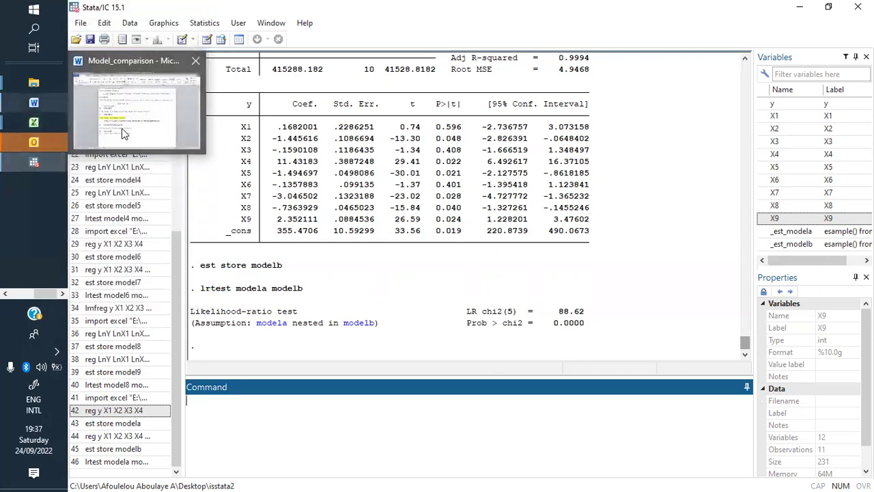
left_click(121, 127)
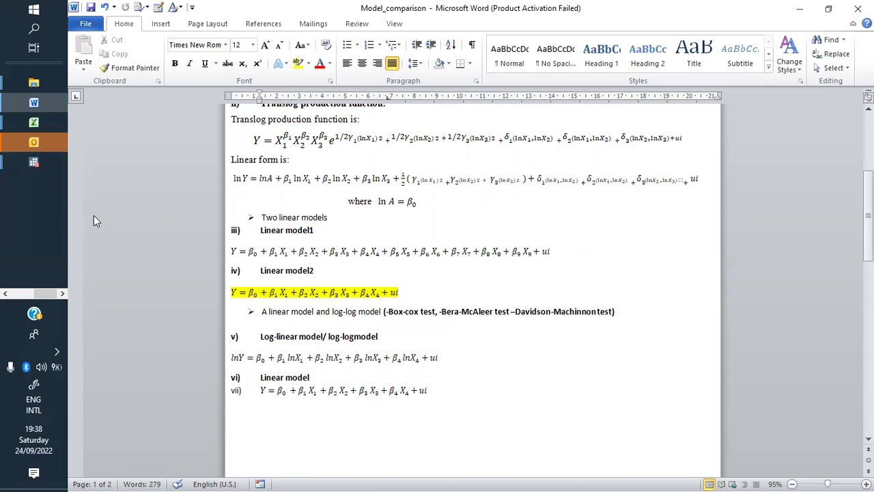
mouse_move(25, 170)
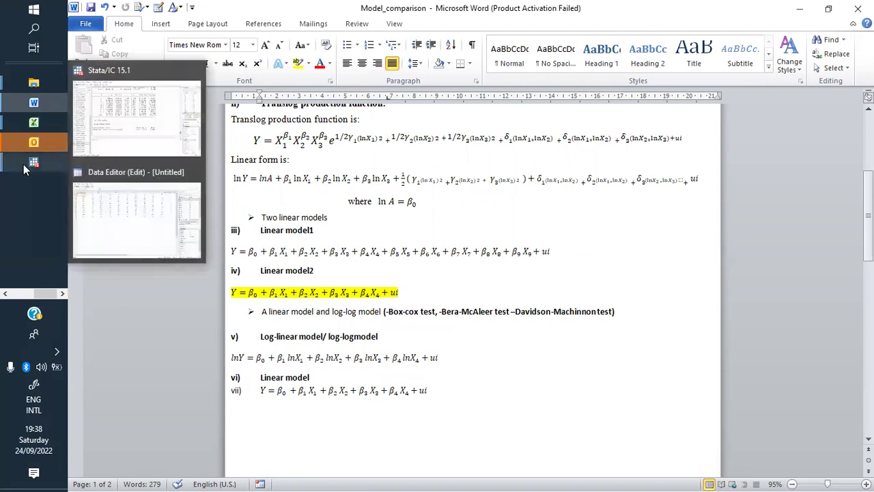
left_click(123, 147)
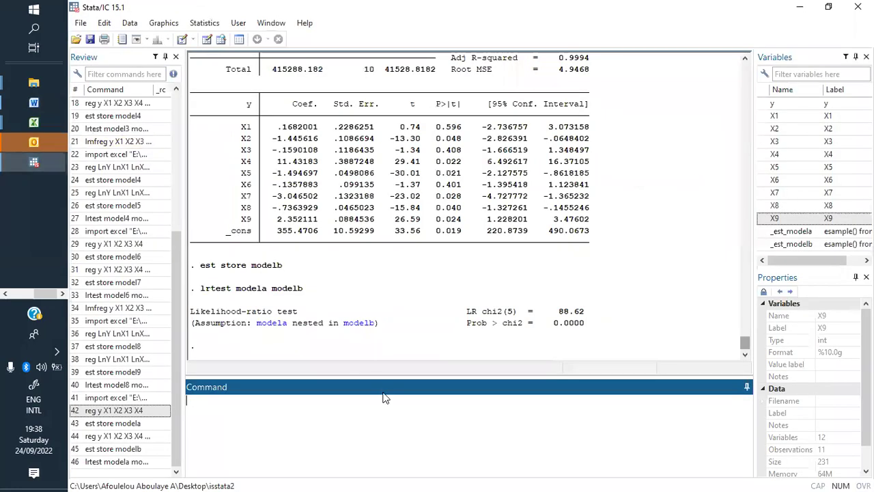
type("reg")
key("BackSpace")
key("BackSpace")
key("BackSpace")
Run lmfreg on y with X1, X2, X3 and X4 to compare the linear and log-log models
type("lmfreq")
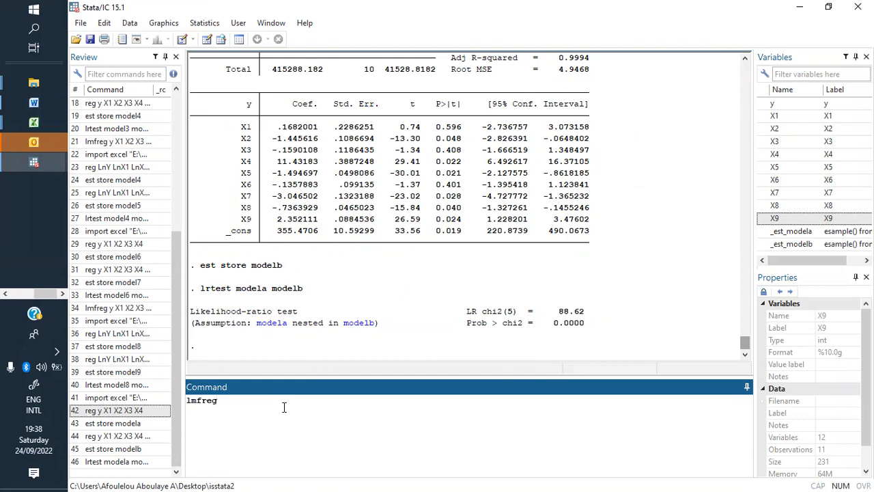
double_click(766, 103)
double_click(765, 117)
double_click(765, 129)
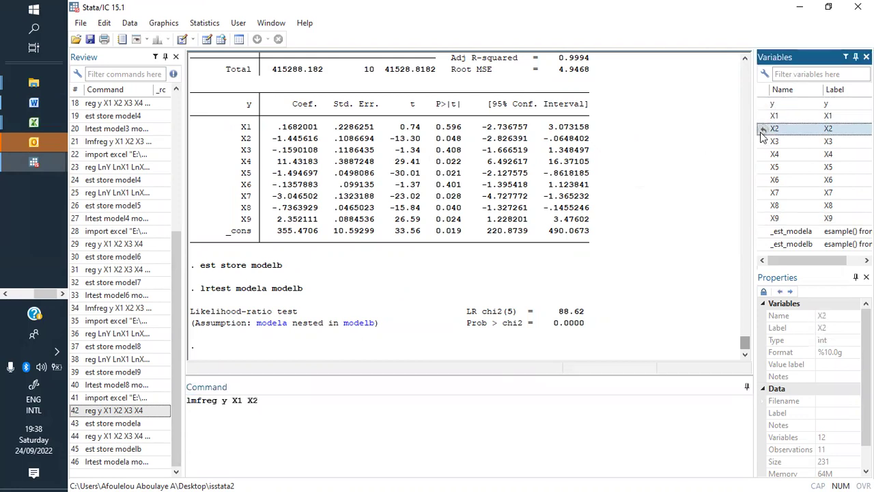
double_click(764, 142)
double_click(764, 155)
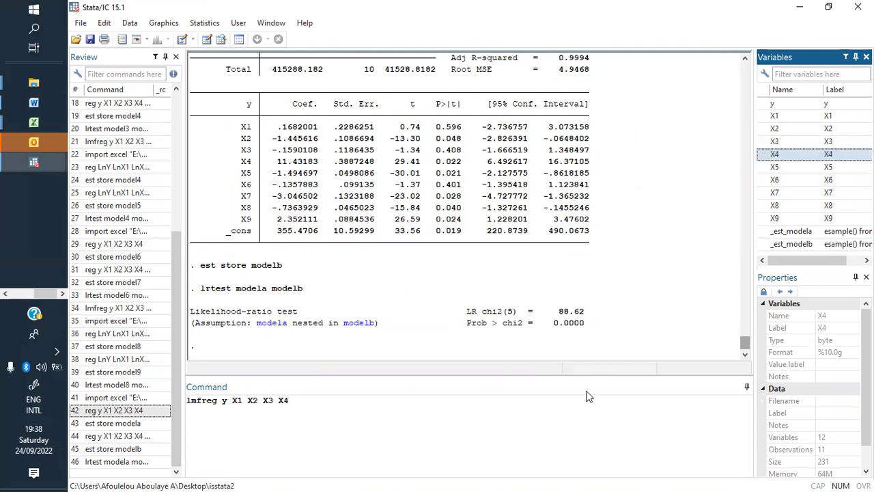
left_click(558, 422)
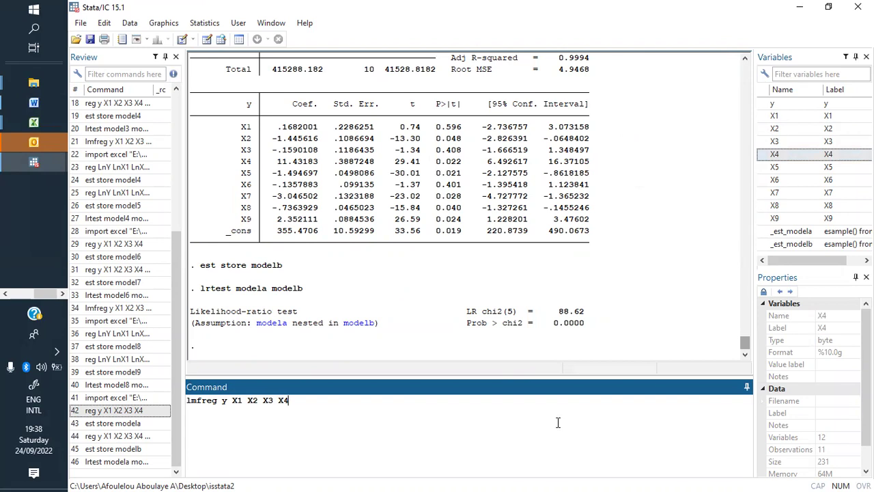
key("Return")
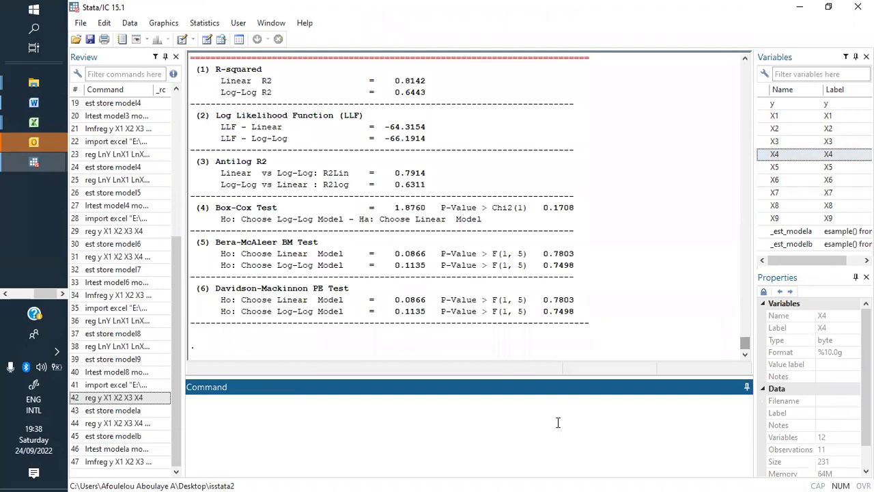